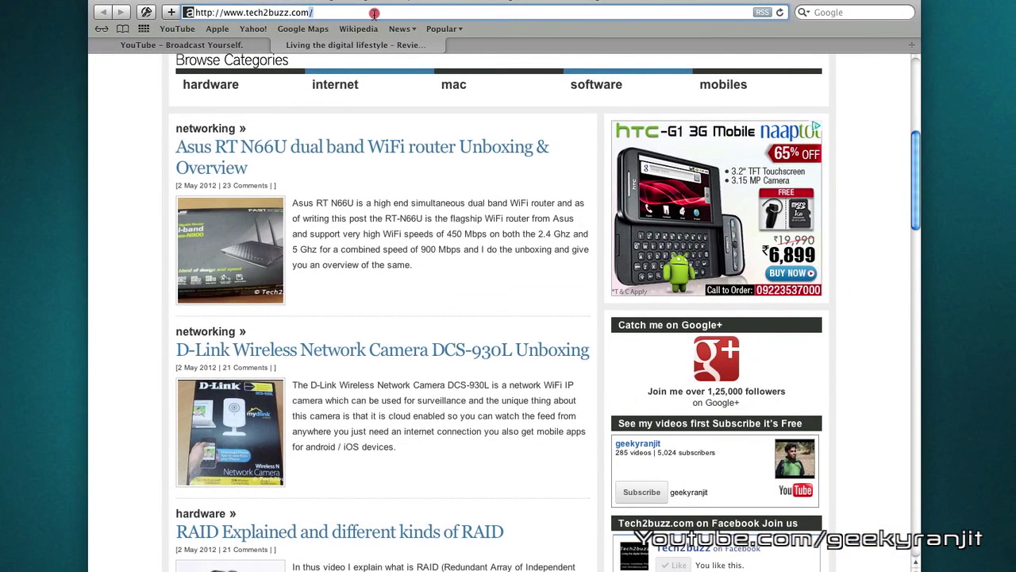
# - Load the router admin page at 192.168.1.1 in Safari
pyautogui.click(393, 14)
pyautogui.write('192')
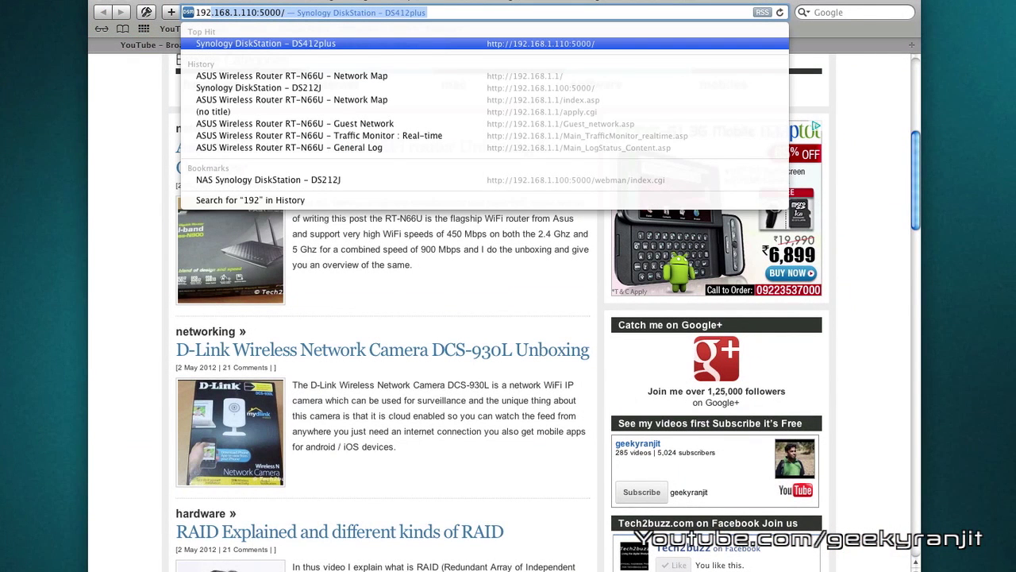
pyautogui.write('.168.1.')
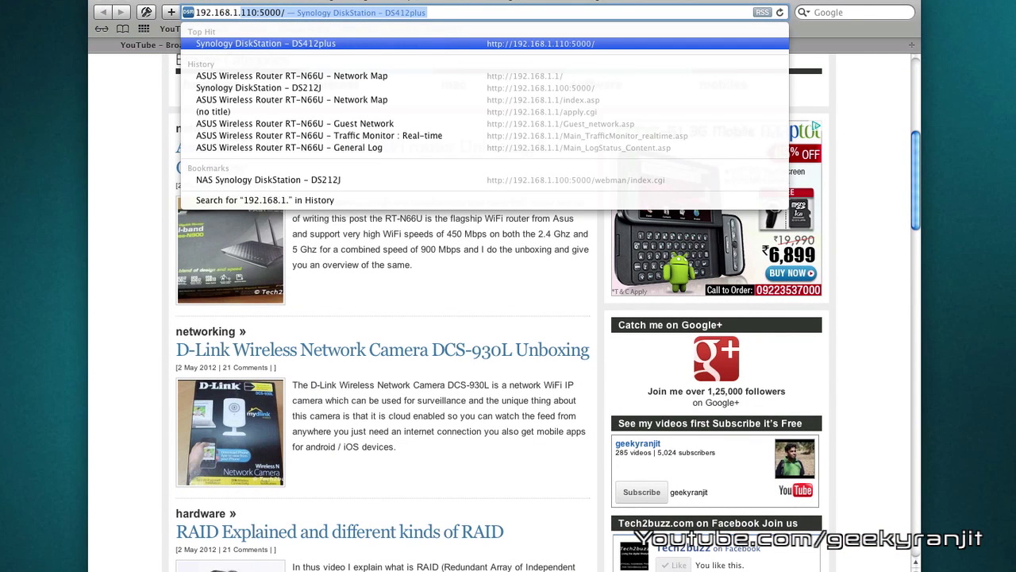
pyautogui.write('1')
pyautogui.press('Return')
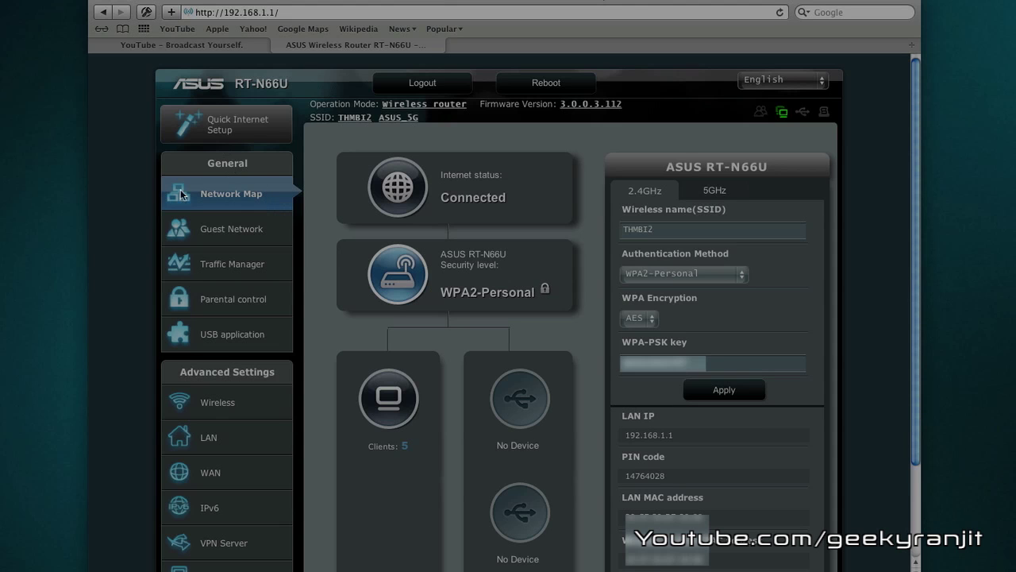
pyautogui.scroll(-1, 274, 260)
pyautogui.scroll(-3, 274, 259)
pyautogui.scroll(3, 276, 258)
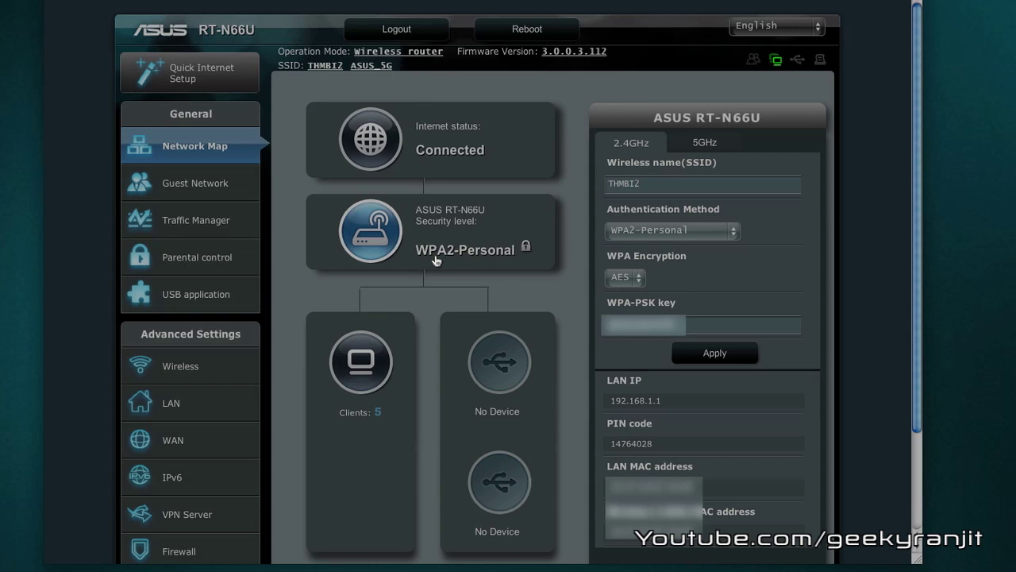
pyautogui.scroll(-1, 461, 250)
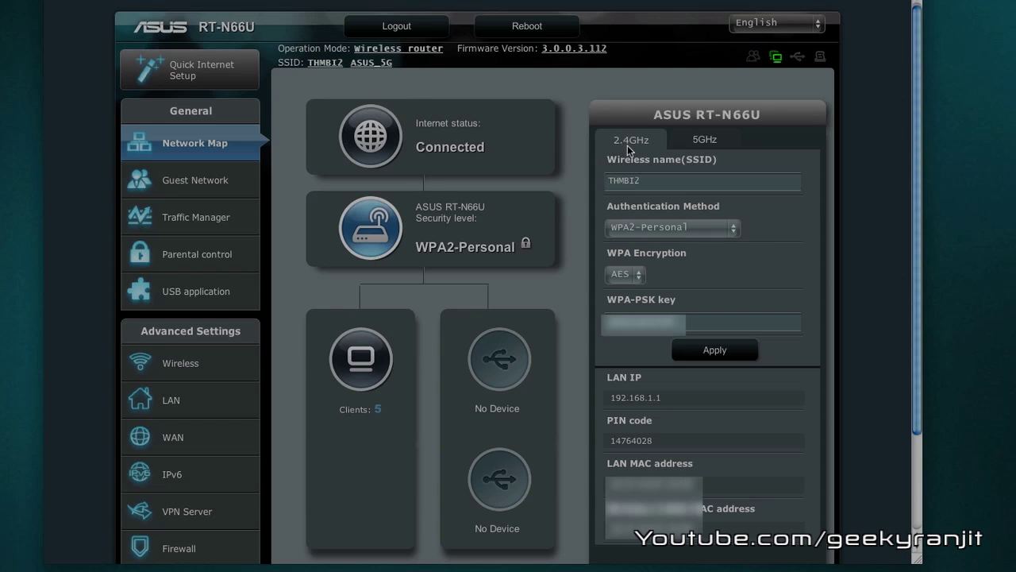
pyautogui.click(690, 142)
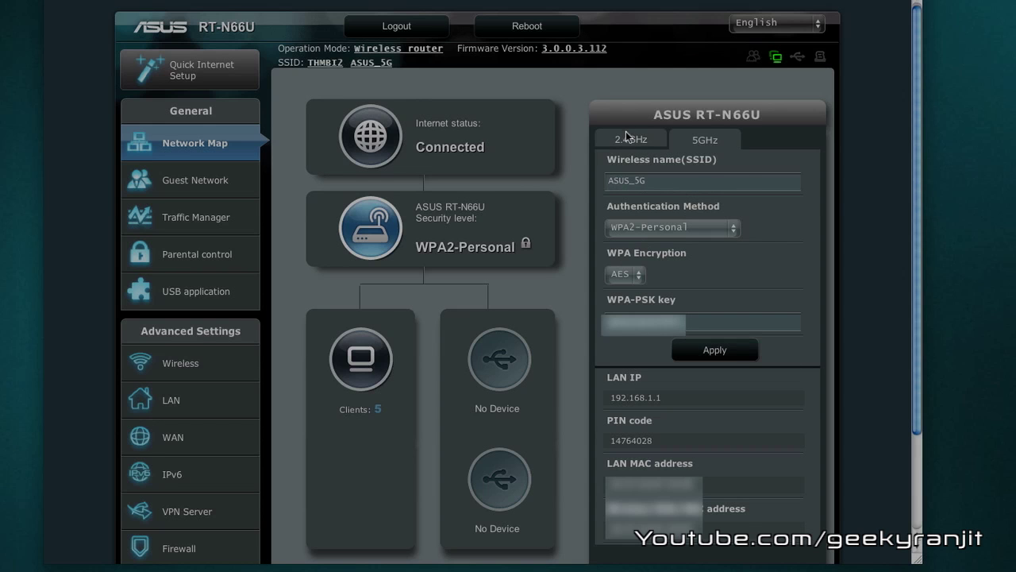
pyautogui.click(628, 137)
pyautogui.scroll(-3, 627, 137)
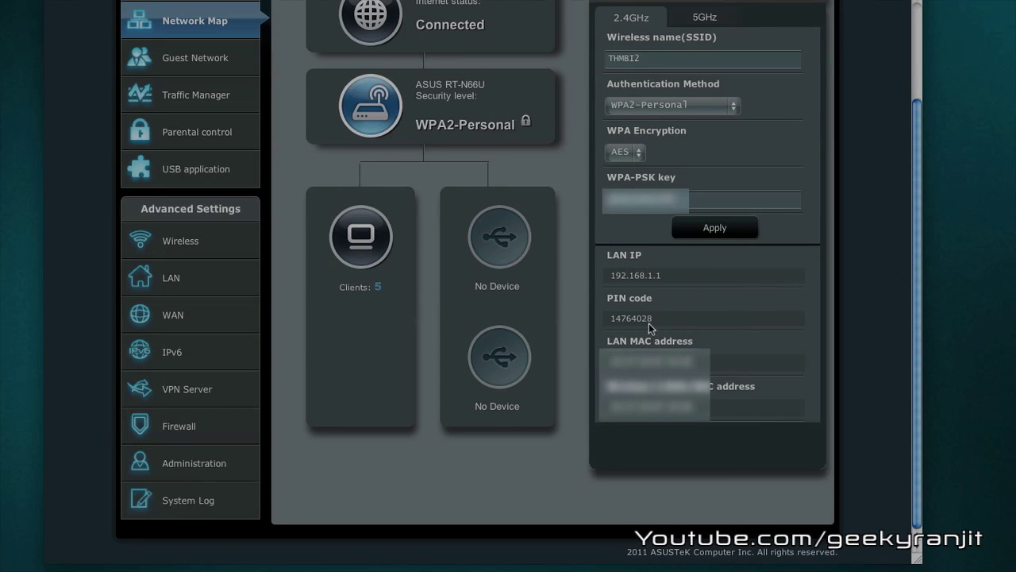
pyautogui.click(205, 191)
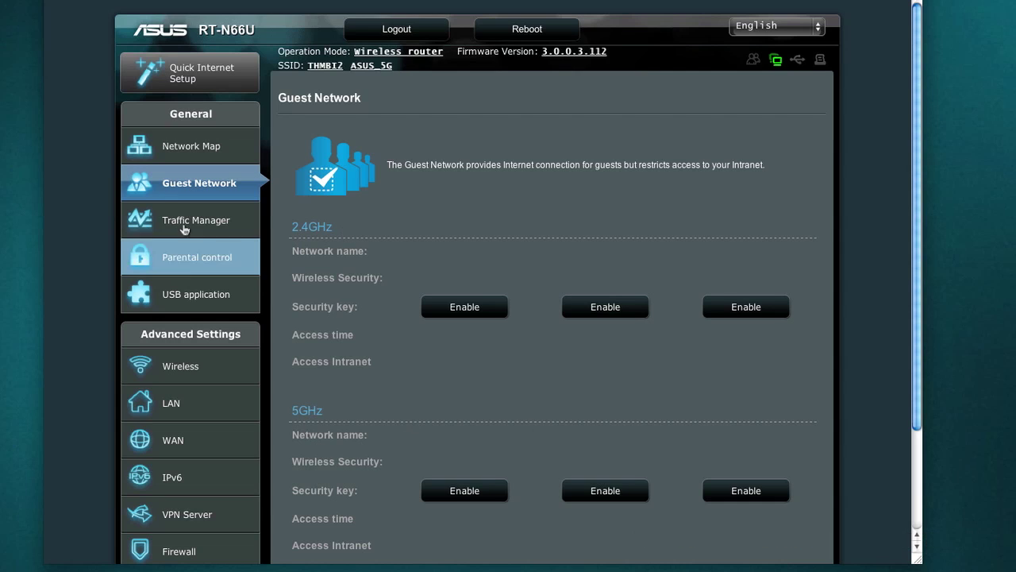
# - Switch Traffic Manager's QoS mode to User define QoS rules and review the rule list
pyautogui.click(183, 227)
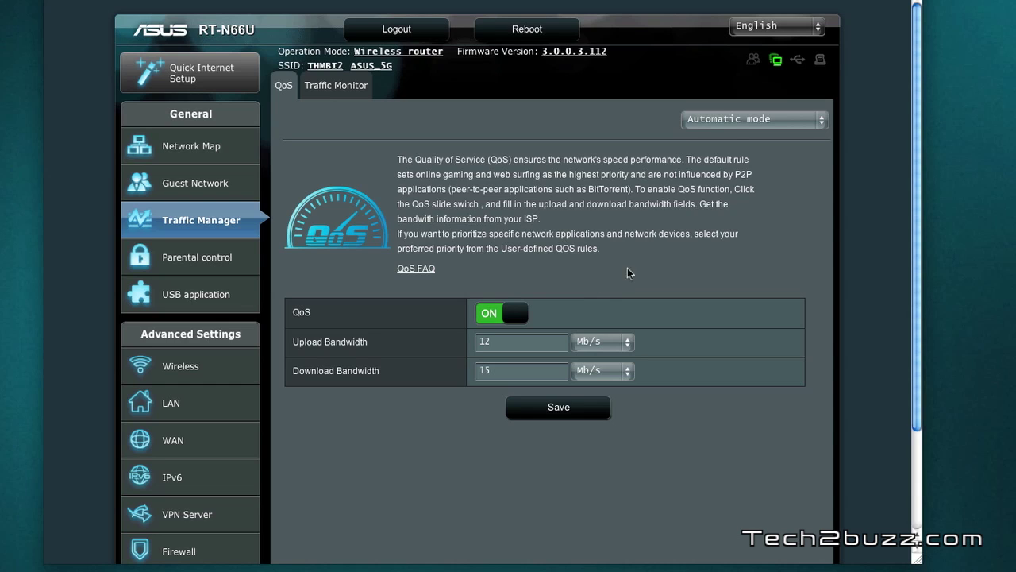
pyautogui.click(738, 117)
pyautogui.click(647, 237)
pyautogui.click(722, 121)
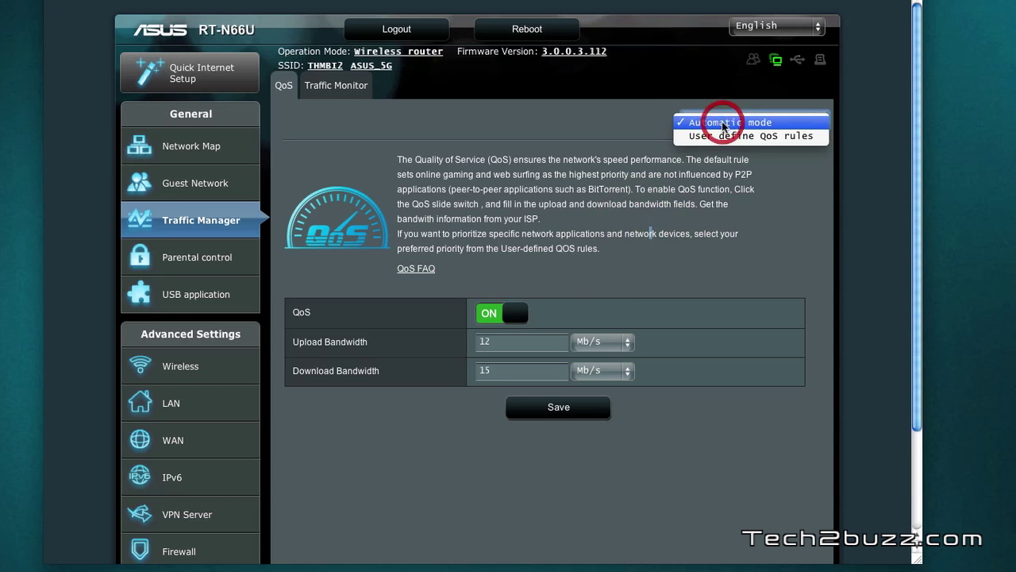
pyautogui.click(715, 136)
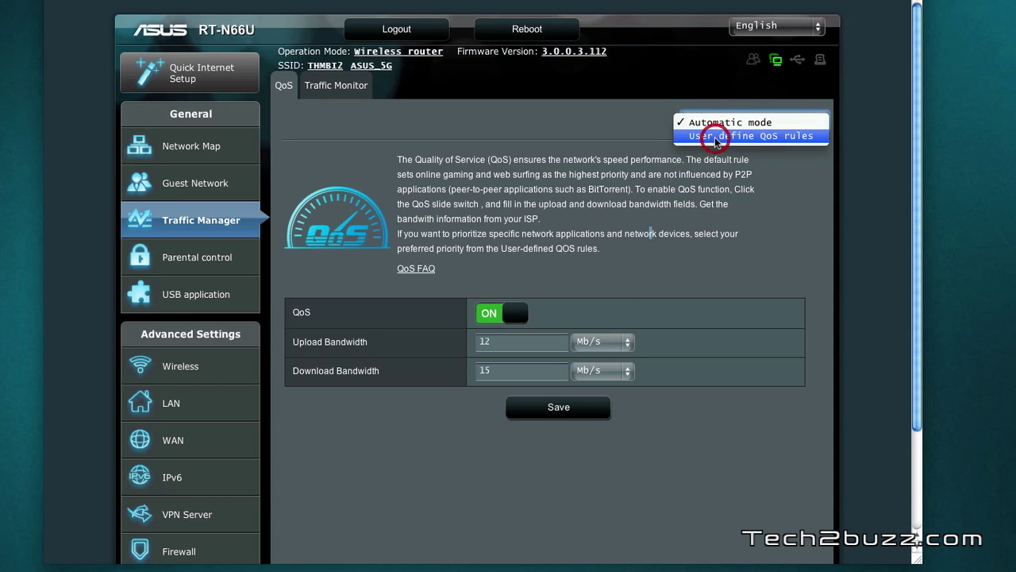
pyautogui.scroll(-3, 601, 344)
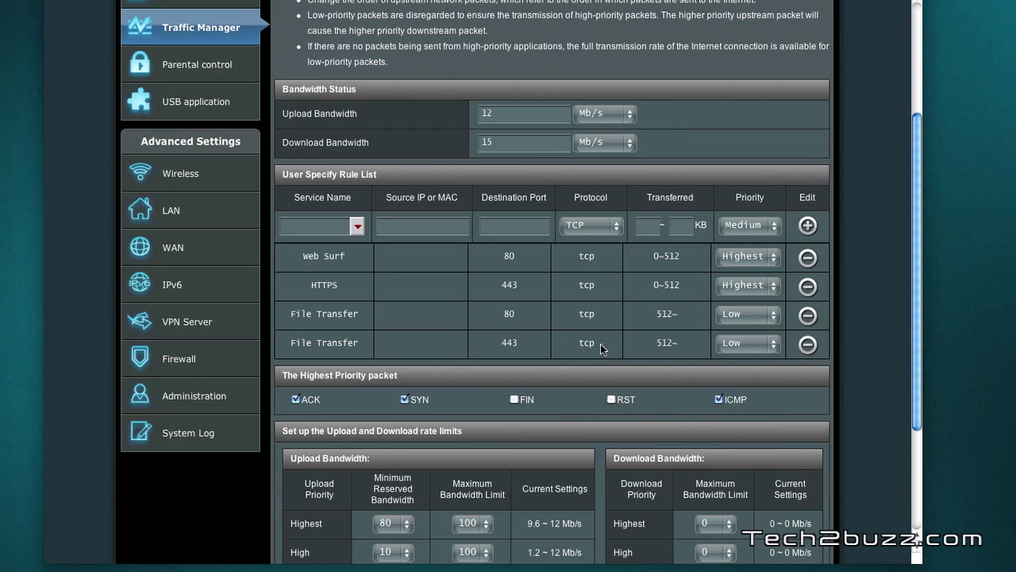
pyautogui.scroll(-3, 601, 335)
pyautogui.scroll(6, 601, 334)
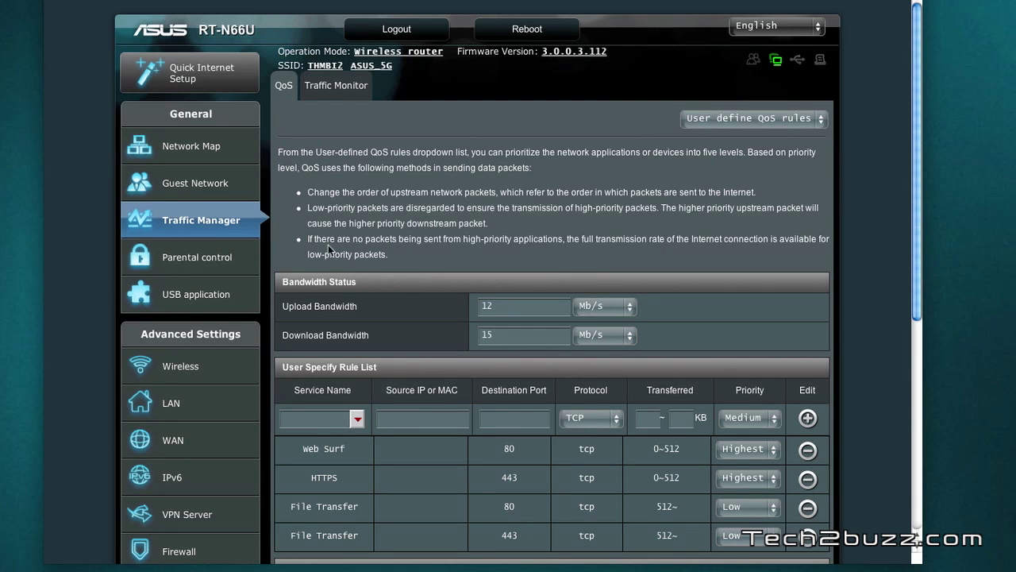
# - View the Parental control page, then browse the USB application list
pyautogui.click(167, 250)
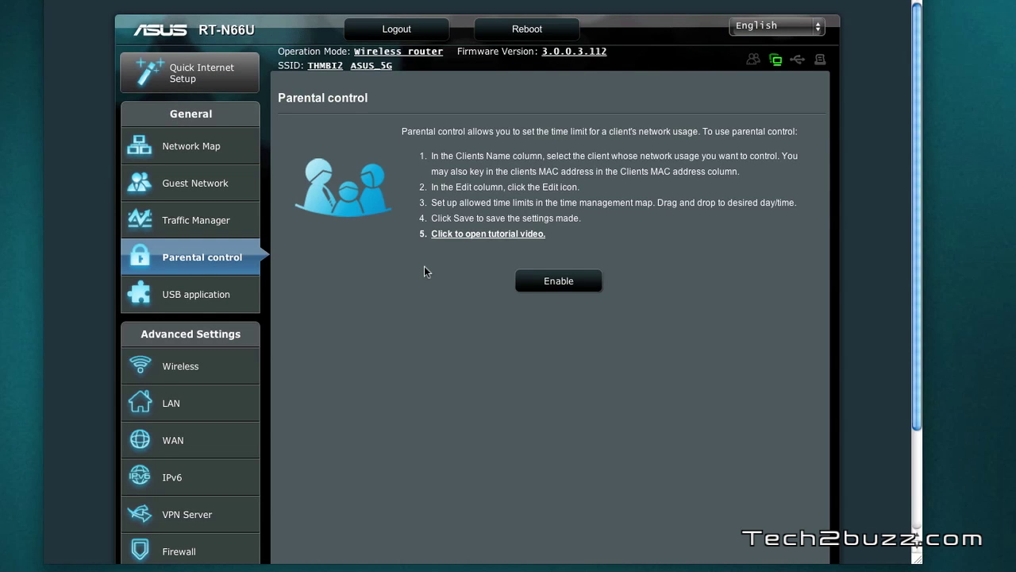
pyautogui.click(218, 291)
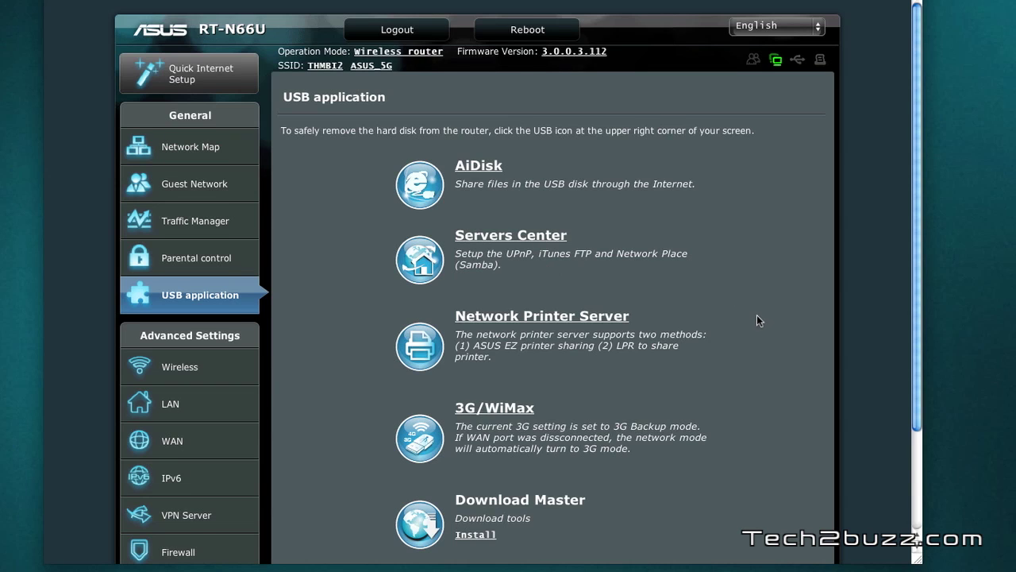
pyautogui.scroll(-1, 758, 320)
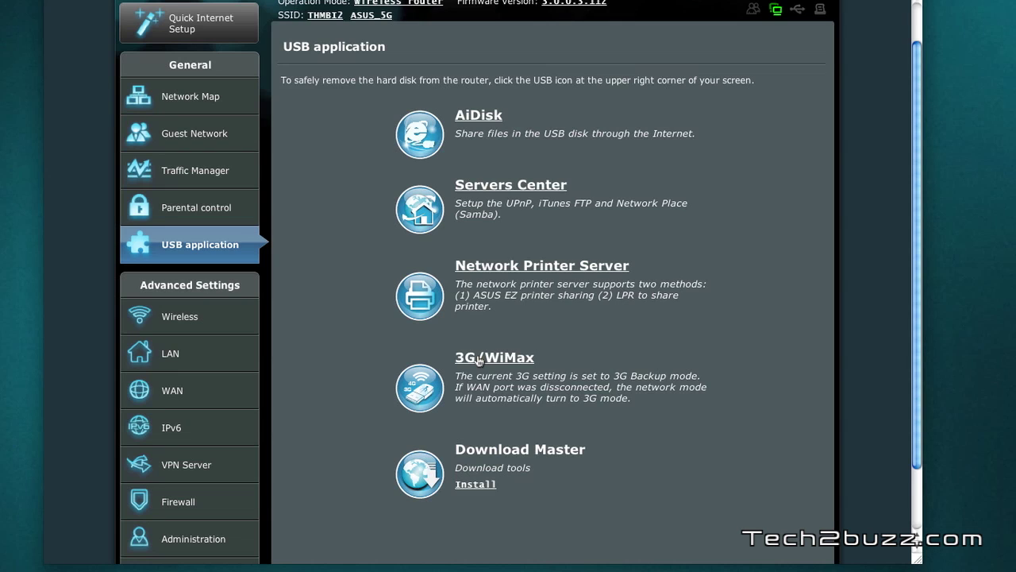
pyautogui.scroll(-2, 583, 434)
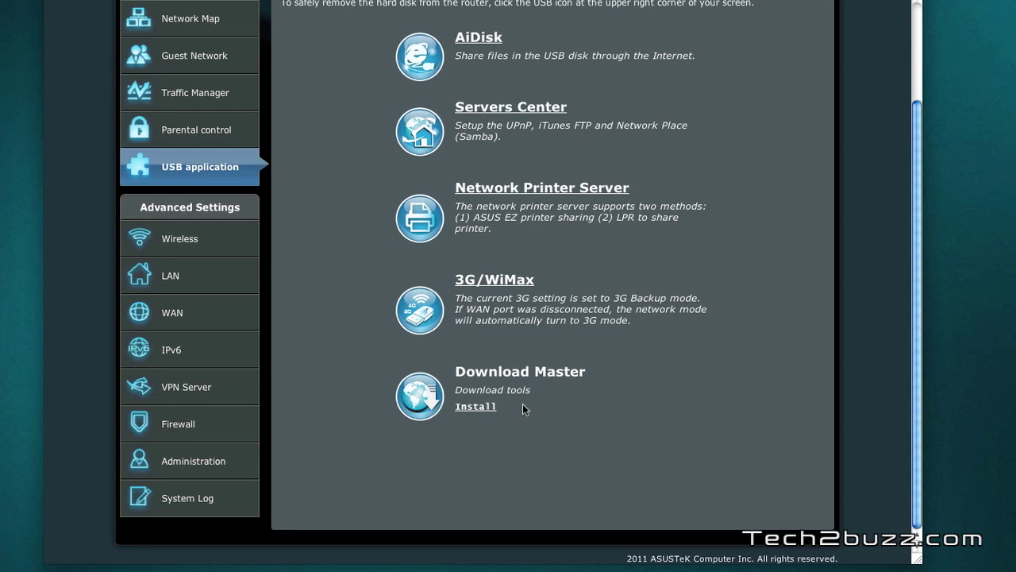
# - Try installing Download Master, return to the USB application list, then go to Wireless
pyautogui.click(478, 410)
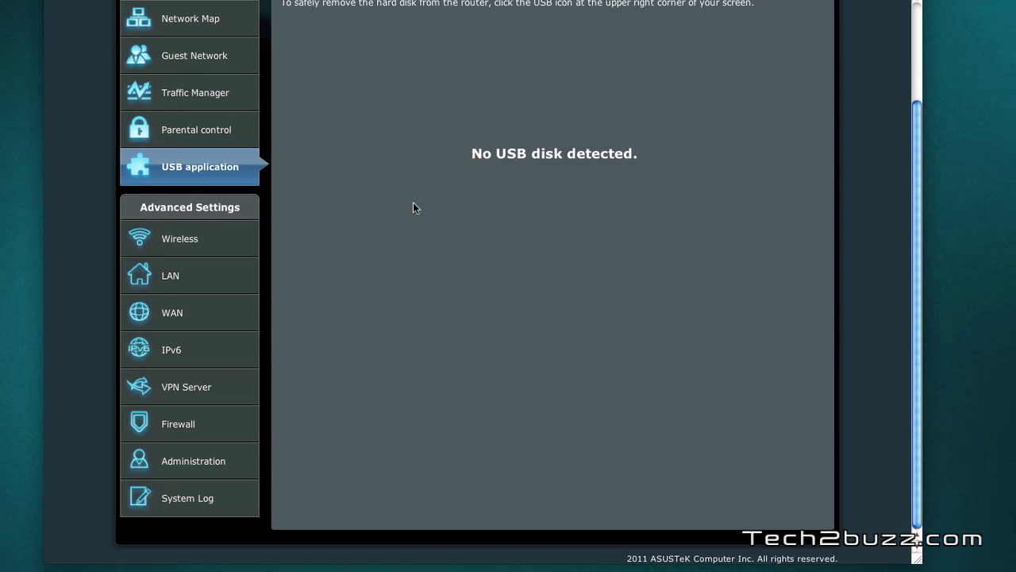
pyautogui.scroll(3, 623, 169)
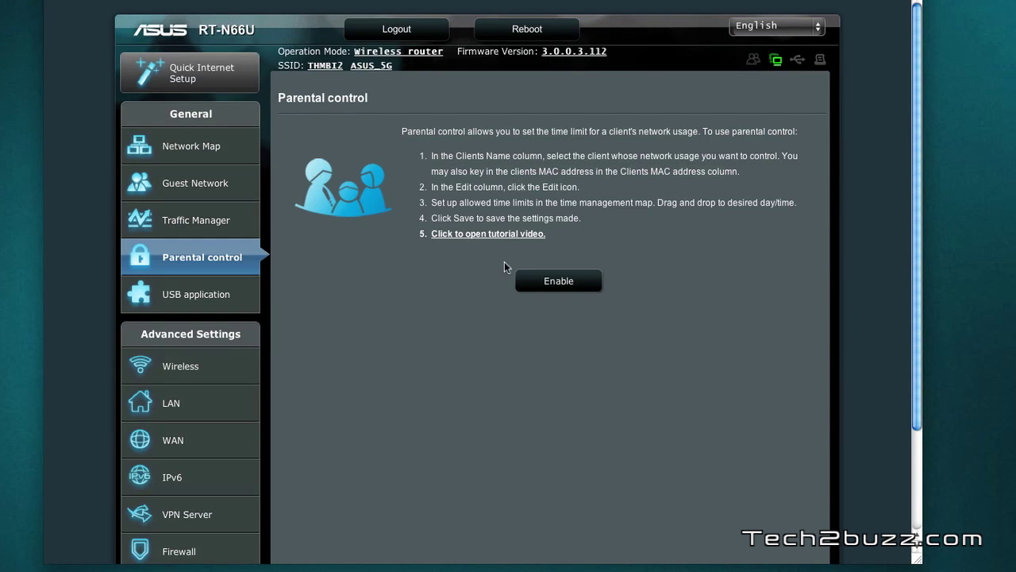
pyautogui.click(223, 300)
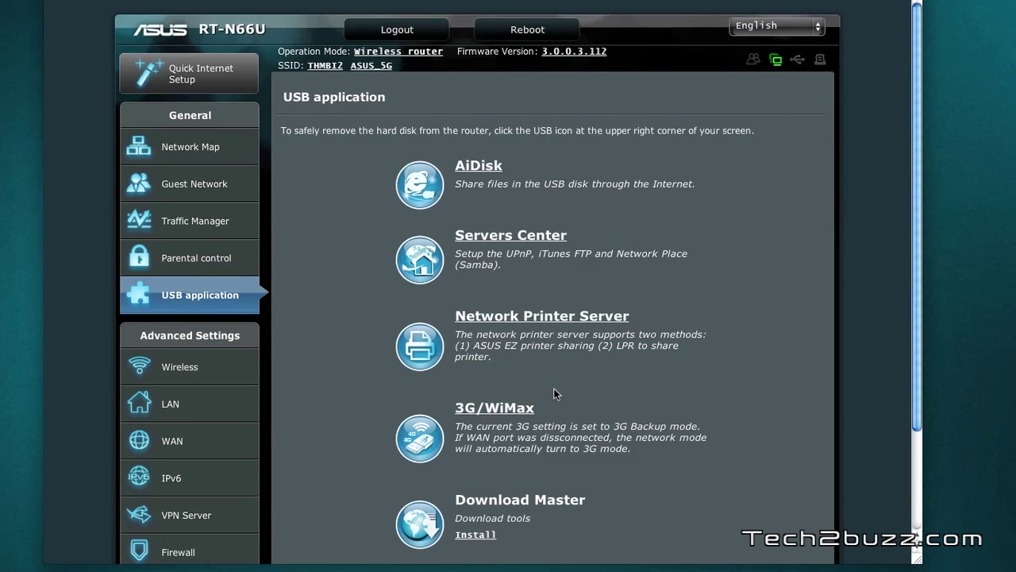
pyautogui.scroll(-3, 676, 388)
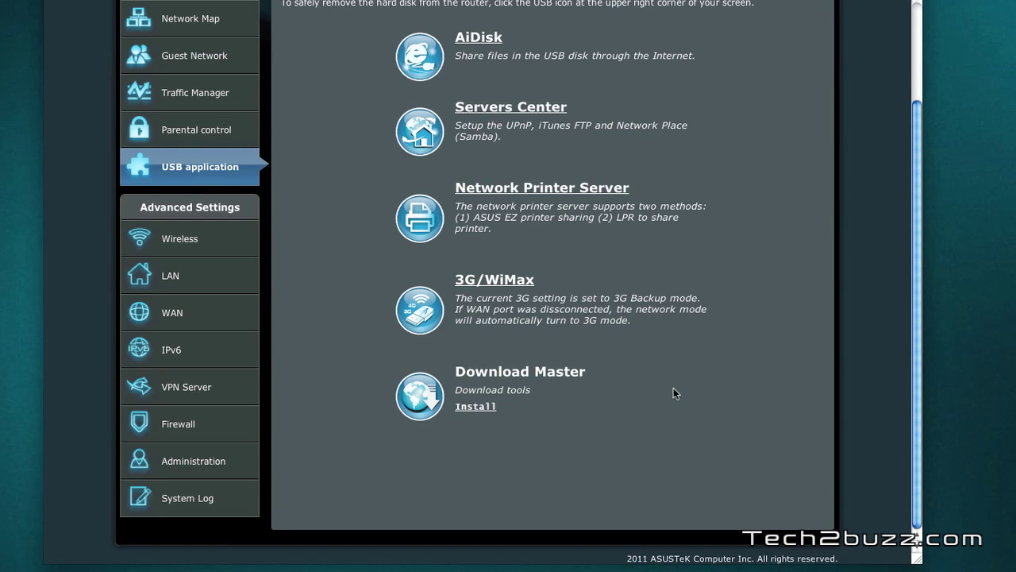
pyautogui.scroll(3, 268, 305)
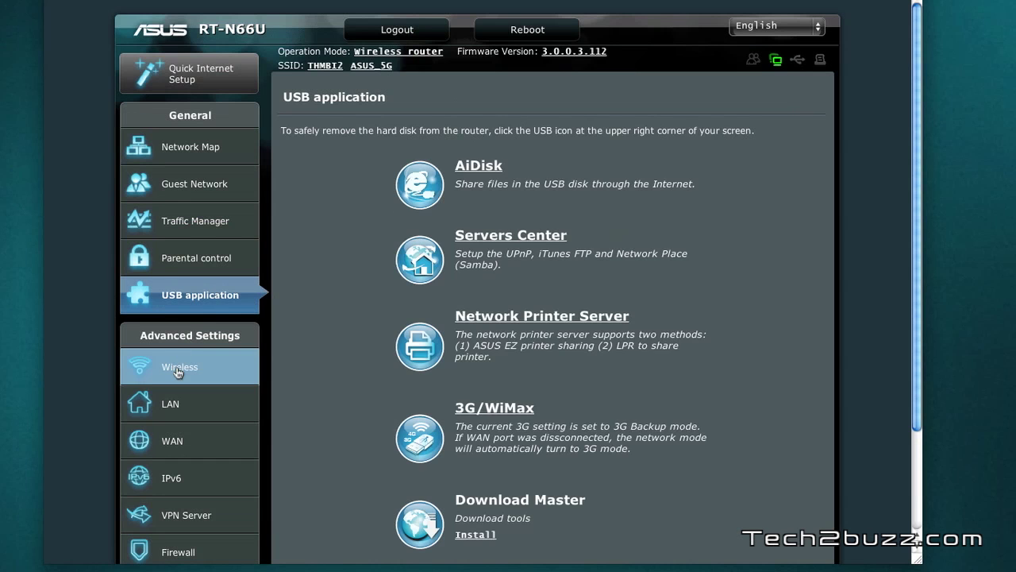
pyautogui.click(177, 370)
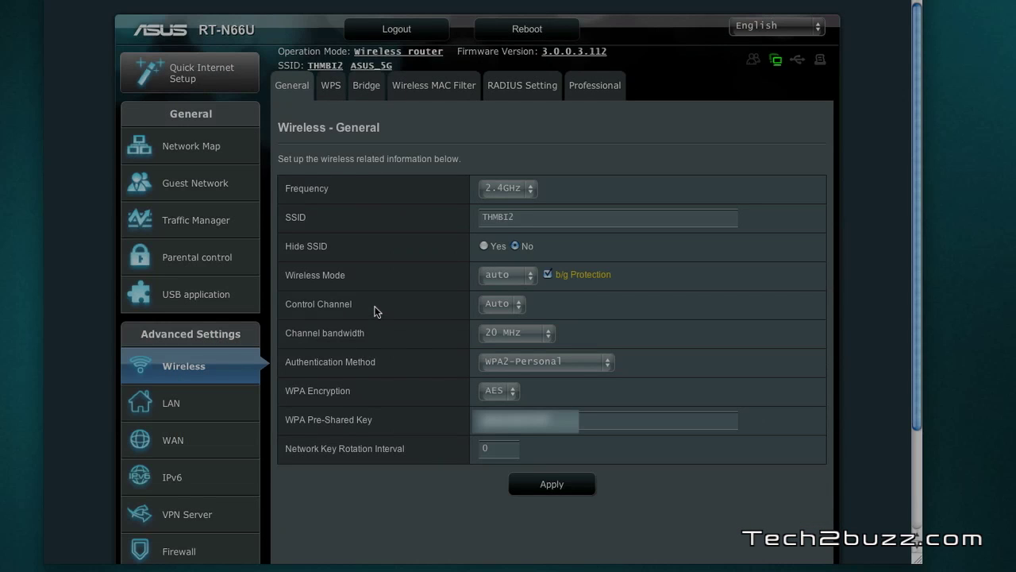
# - Check the channel bandwidth, WPS and Bridge tabs and frequency list, keeping 2.4GHz
pyautogui.click(541, 339)
pyautogui.click(617, 318)
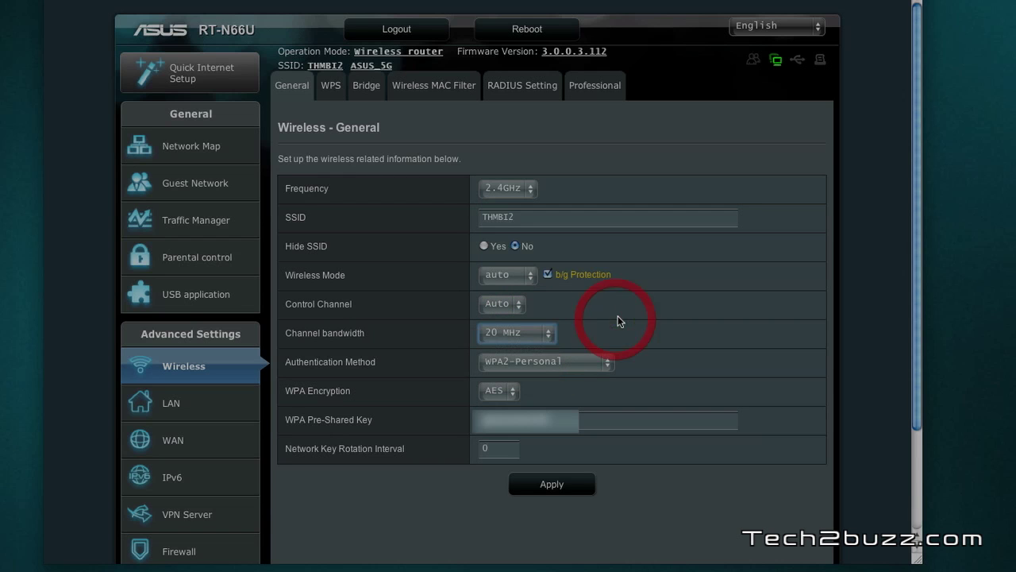
pyautogui.click(330, 86)
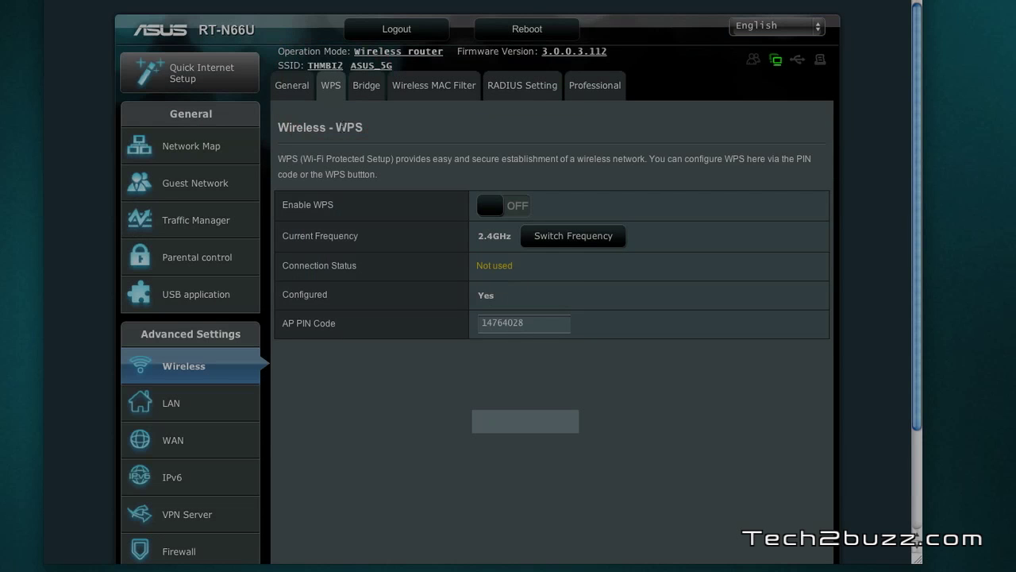
pyautogui.click(367, 93)
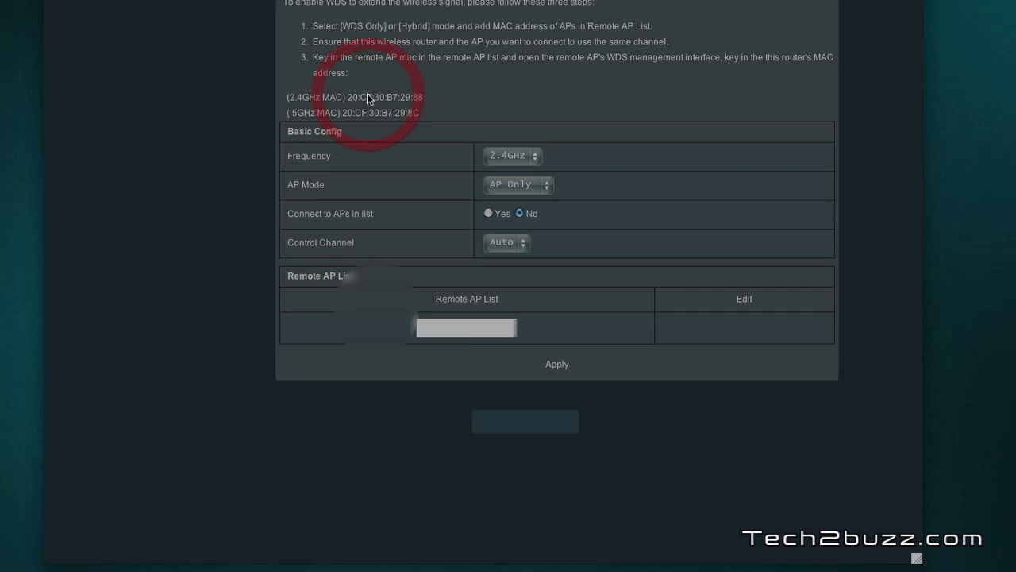
pyautogui.click(301, 90)
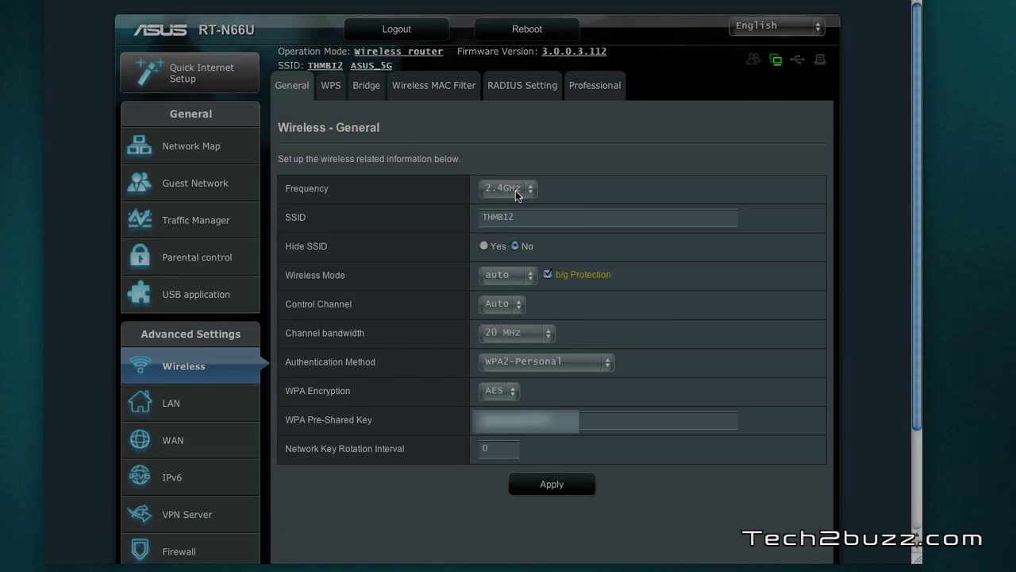
pyautogui.click(515, 190)
pyautogui.click(595, 177)
# - Review LAN IP settings, then WAN Internet Connection, Port Trigger and Virtual Server tabs
pyautogui.click(177, 404)
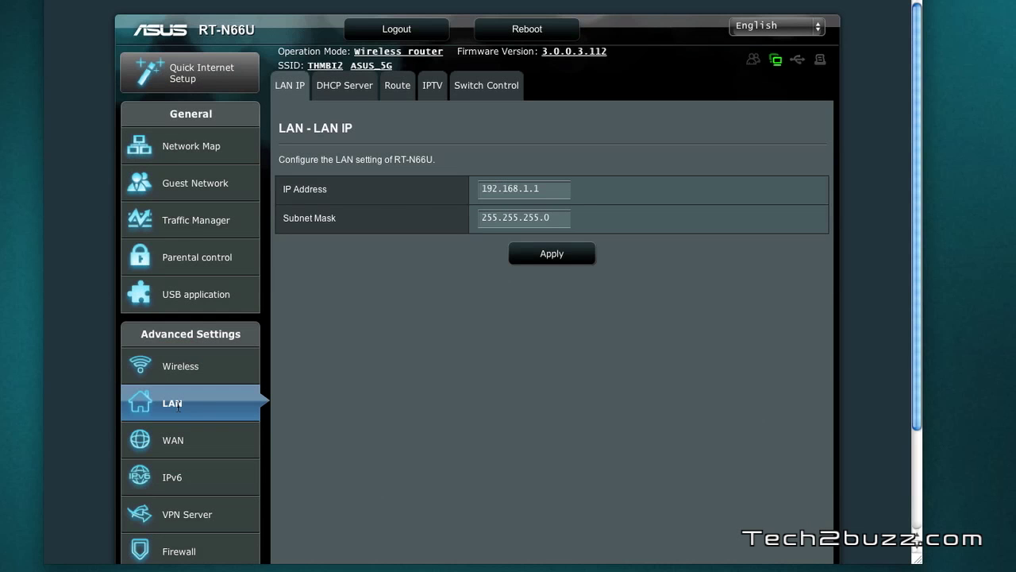
pyautogui.click(436, 391)
pyautogui.click(176, 448)
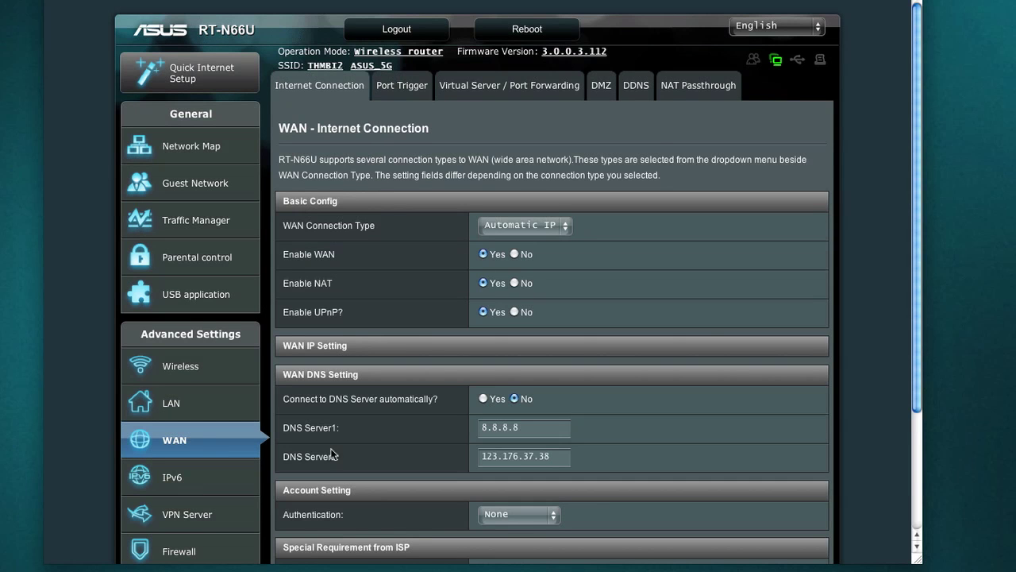
pyautogui.scroll(-1, 689, 312)
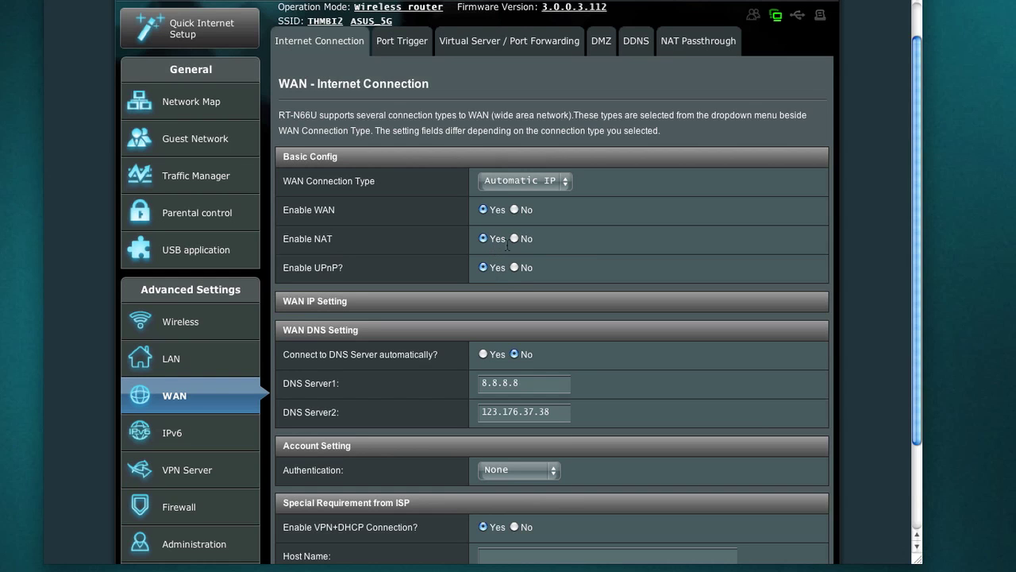
pyautogui.scroll(1, 633, 371)
pyautogui.click(397, 87)
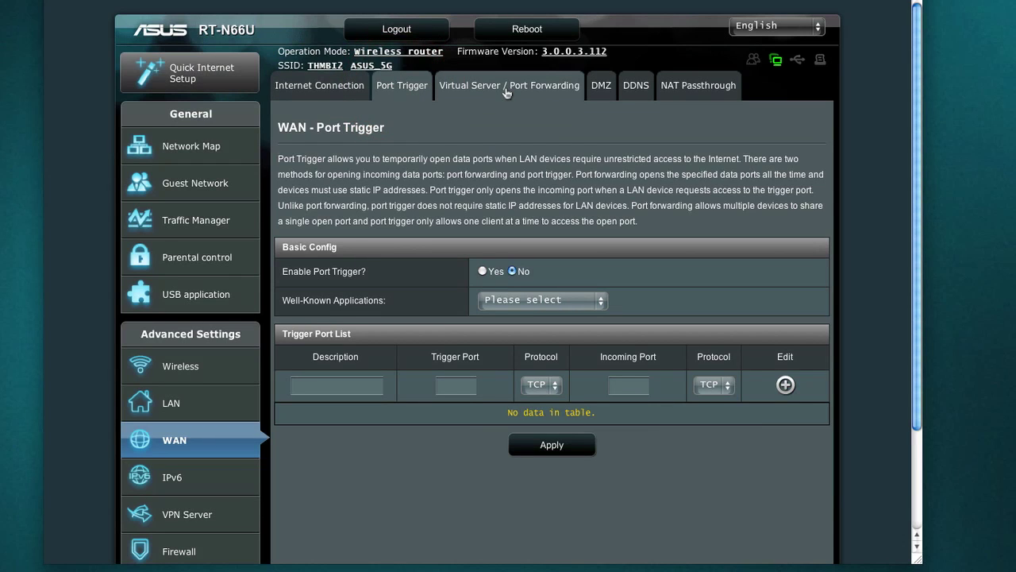
pyautogui.click(506, 93)
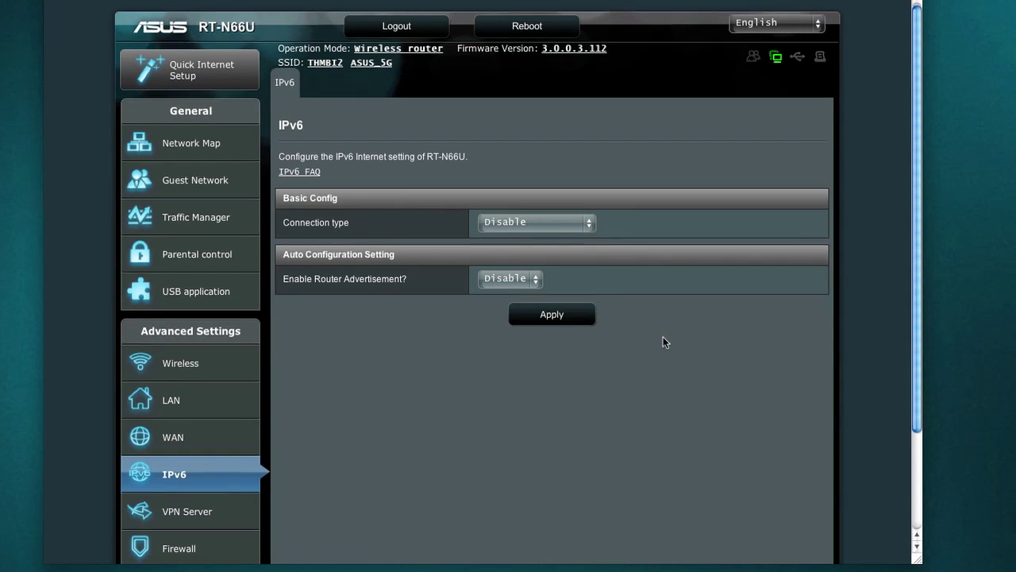
# - Open VPN Server and scroll through its Basic Config options with PPTP disabled
pyautogui.scroll(-2, 665, 343)
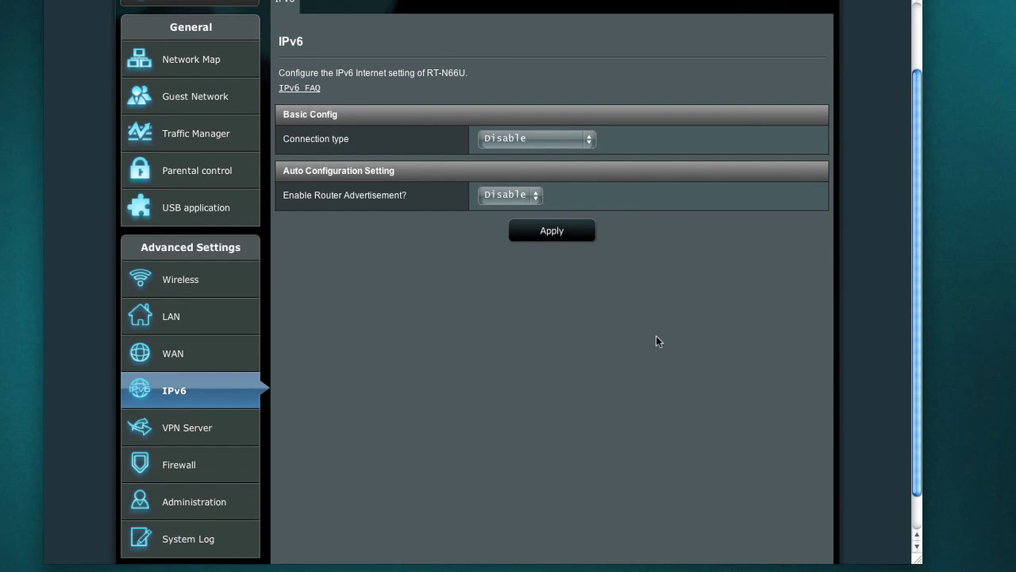
pyautogui.scroll(2, 643, 383)
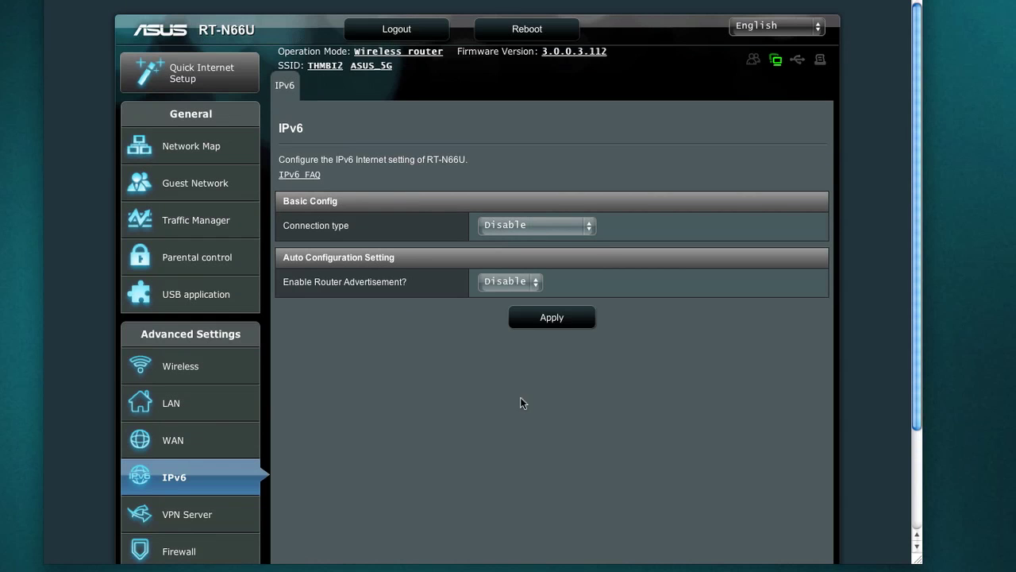
pyautogui.click(189, 513)
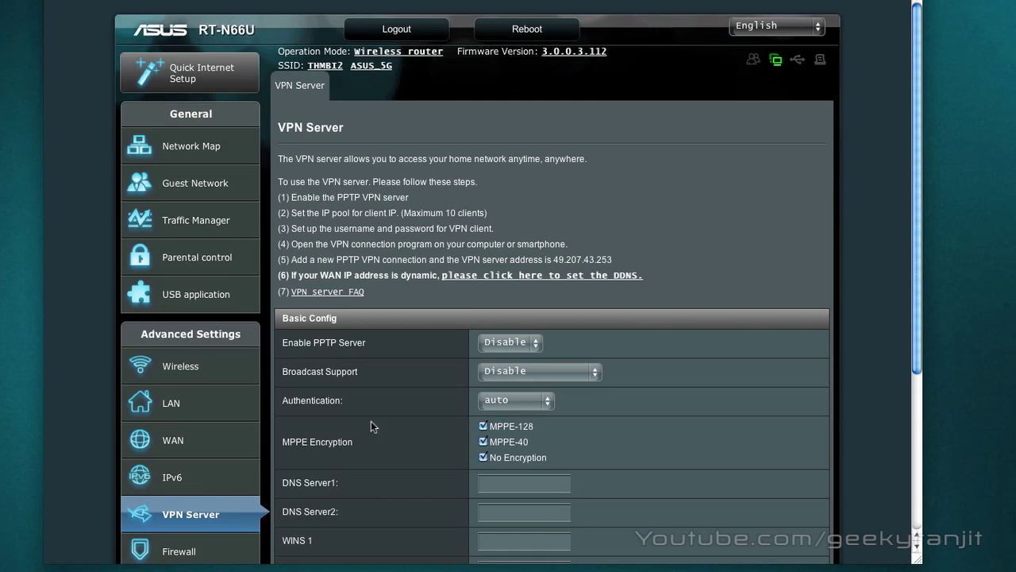
pyautogui.scroll(-1, 385, 412)
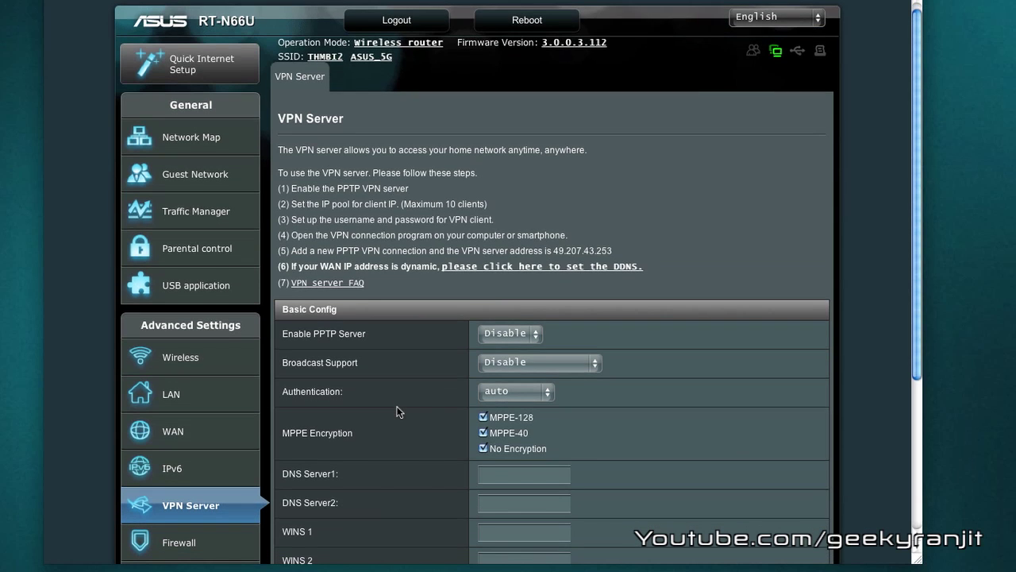
pyautogui.scroll(-3, 399, 411)
pyautogui.scroll(2, 399, 412)
pyautogui.scroll(-2, 398, 411)
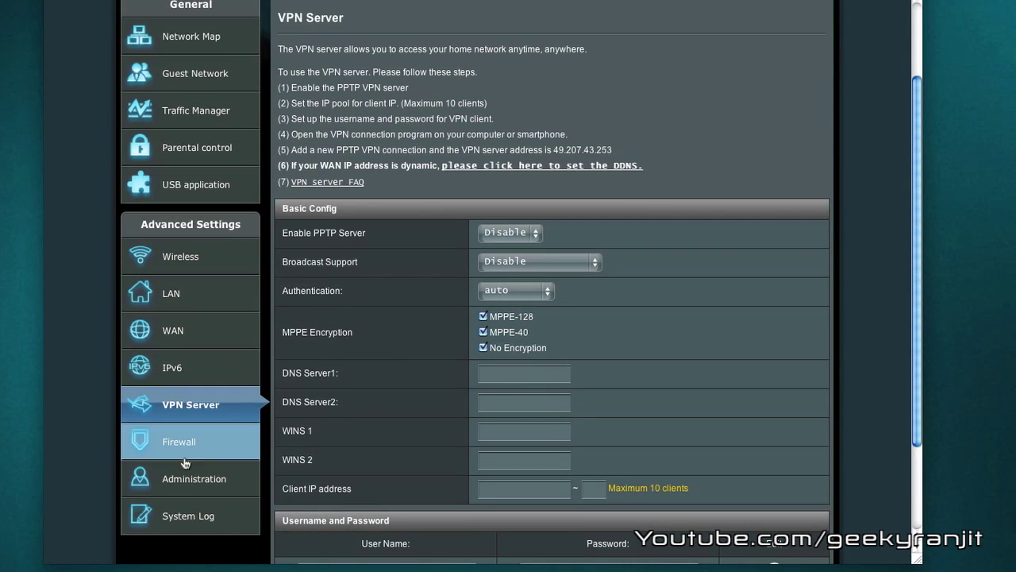
# - Open Firewall General and check the Logged packets type, leaving it at None
pyautogui.click(179, 451)
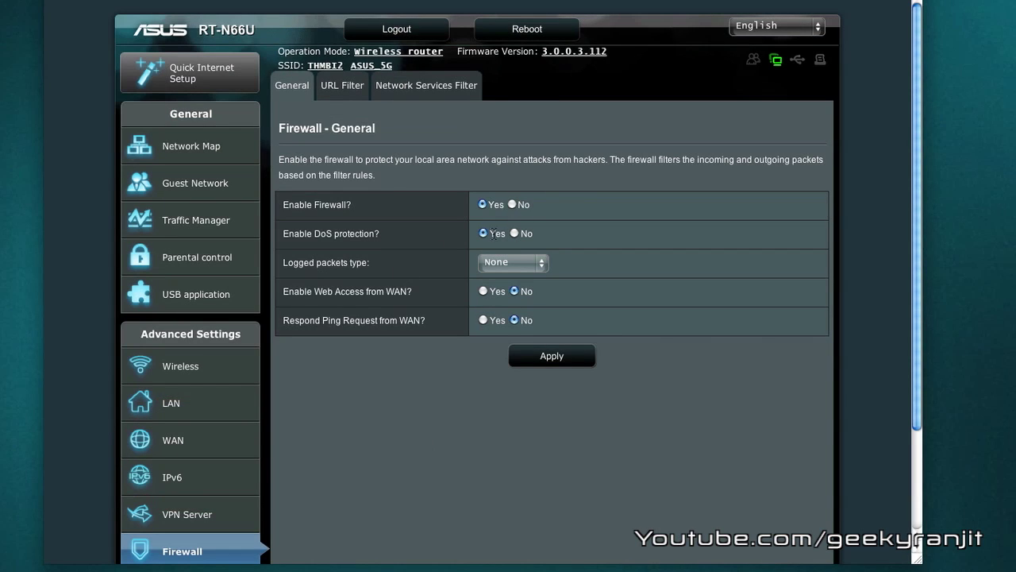
pyautogui.click(545, 260)
pyautogui.click(612, 261)
pyautogui.click(516, 262)
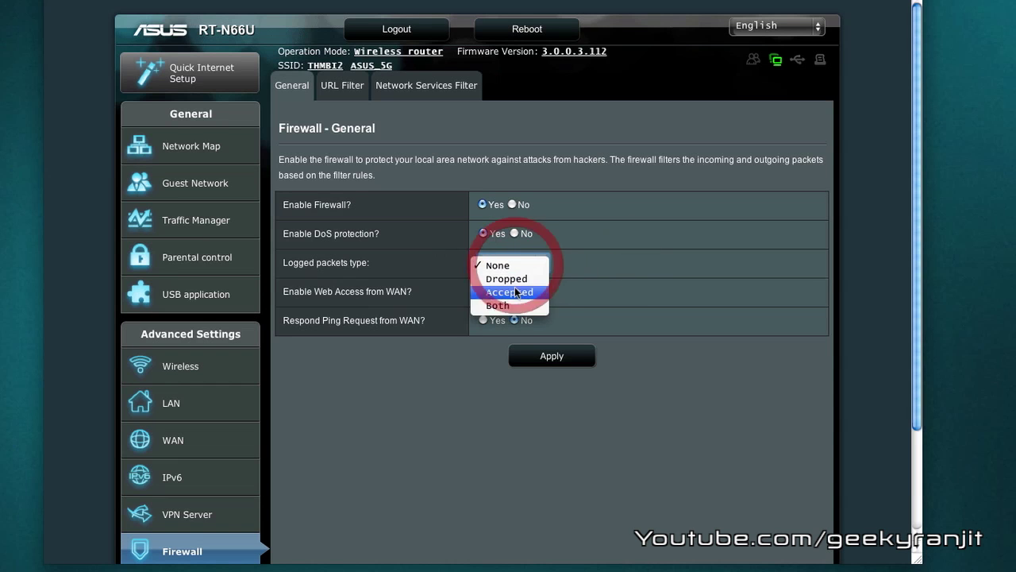
pyautogui.click(643, 268)
pyautogui.scroll(-3, 198, 463)
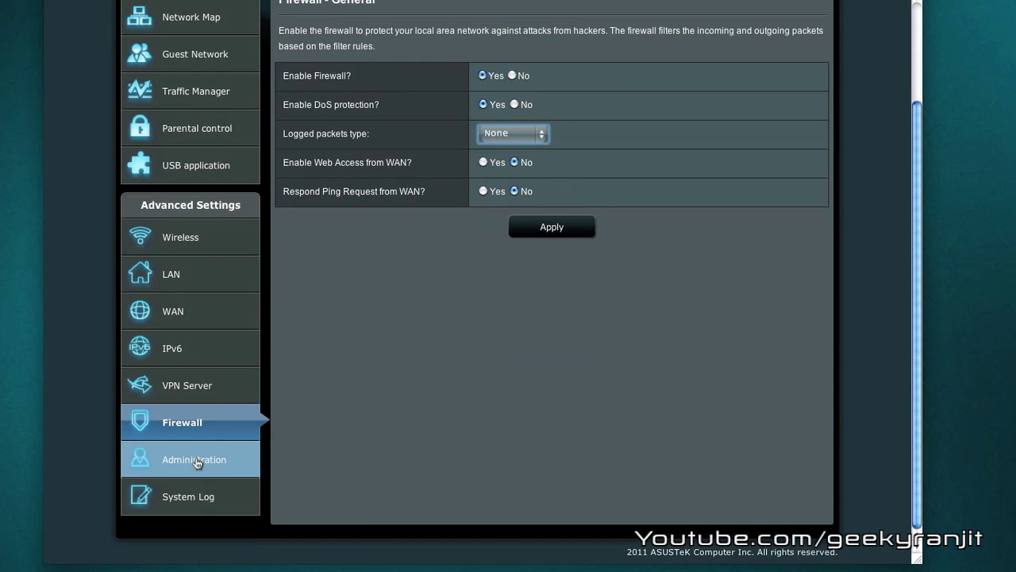
# - View the Administration Operation Mode options, then return to Traffic Manager QoS
pyautogui.click(198, 459)
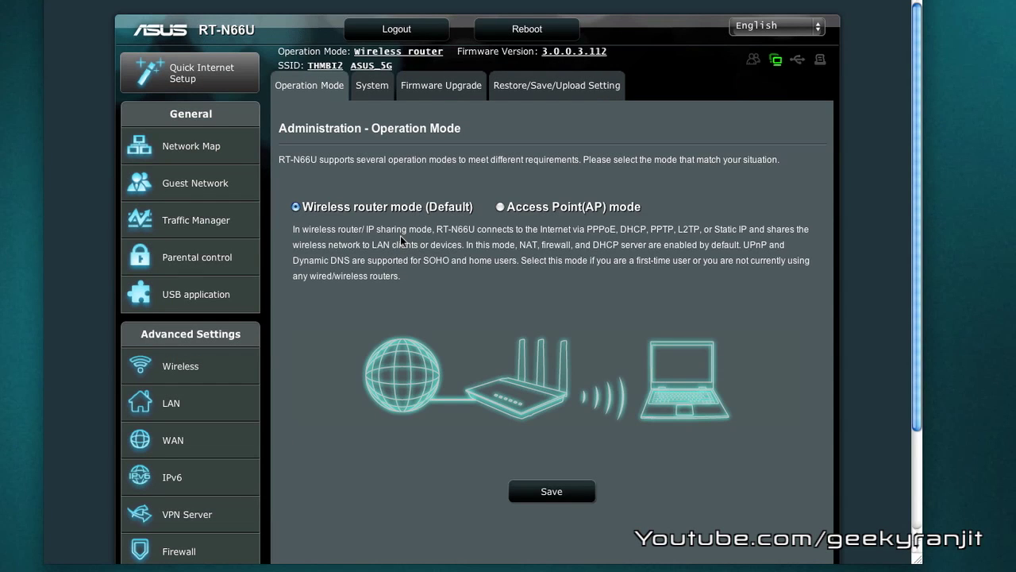
pyautogui.moveTo(376, 208); pyautogui.dragTo(379, 215)
pyautogui.click(370, 213)
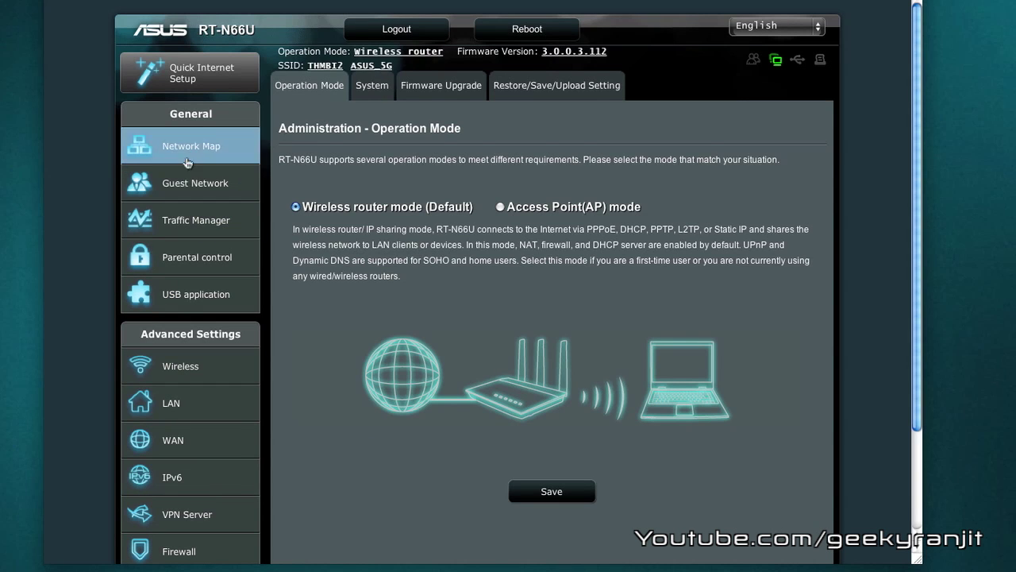
pyautogui.click(196, 224)
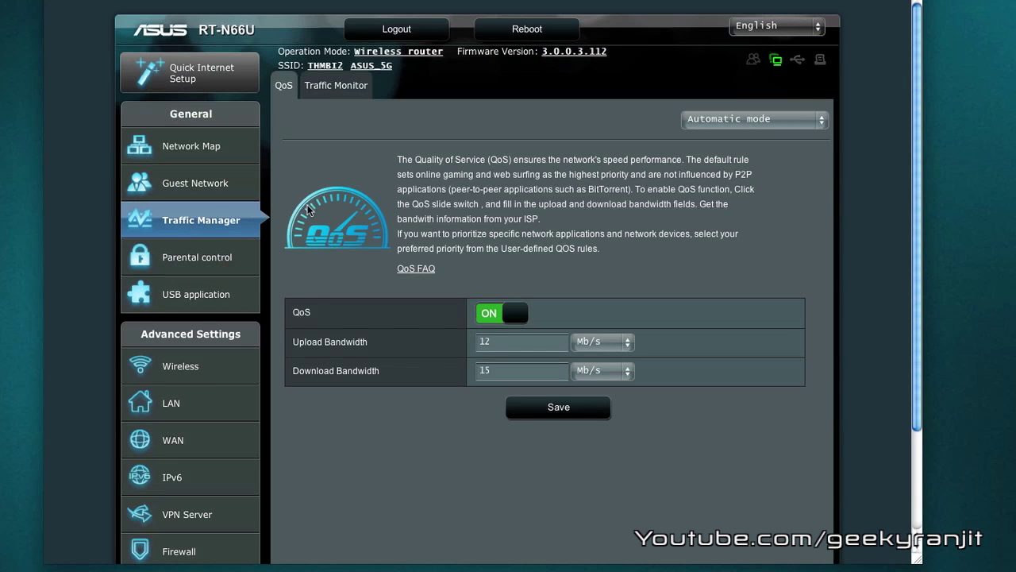
# - Open the real-time Traffic Monitor, then run a Speedtest.net test on the Mumbai Vodafone server
pyautogui.click(335, 86)
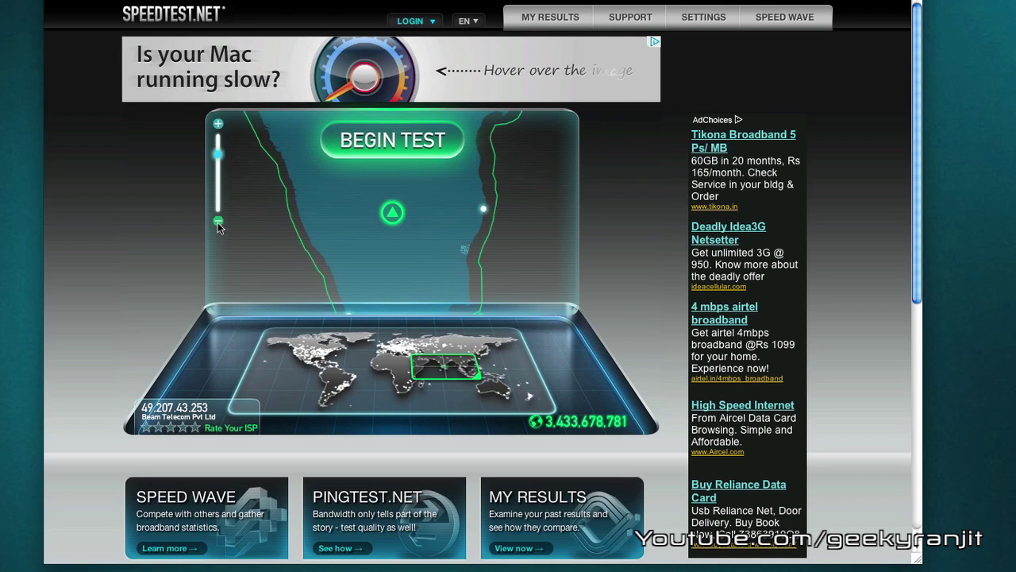
pyautogui.click(219, 224)
pyautogui.click(379, 195)
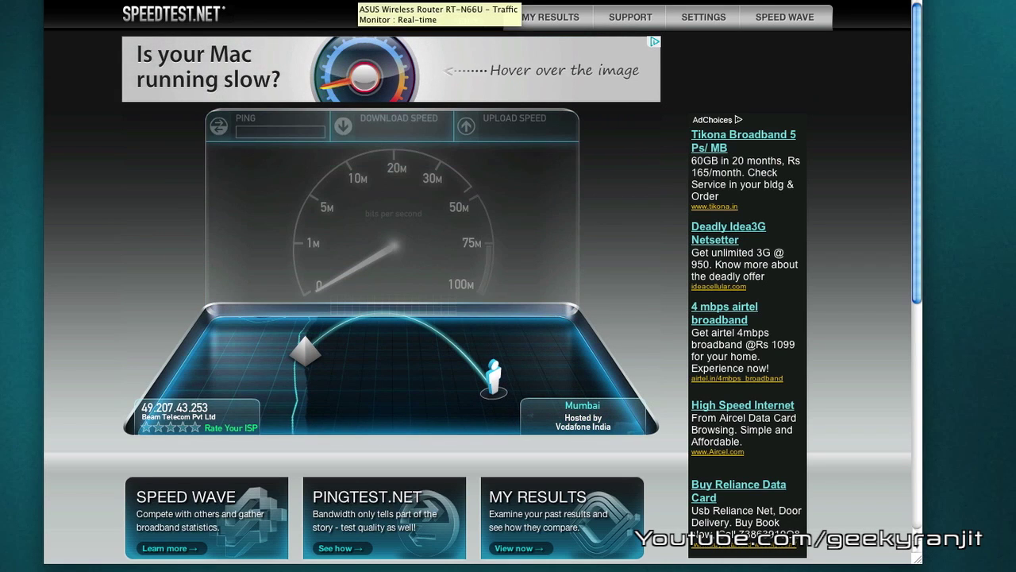
pyautogui.click(435, 4)
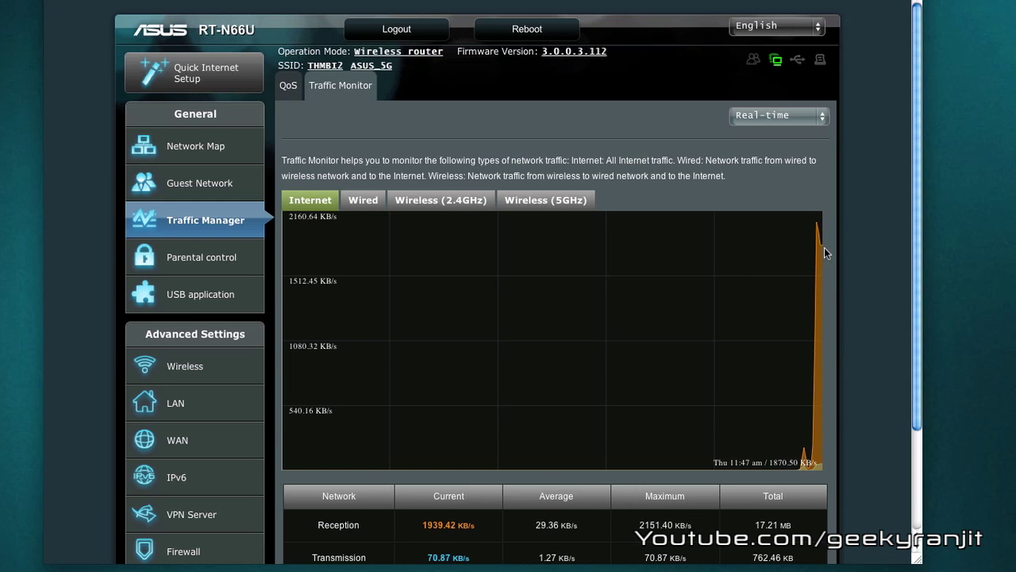
# - Change the Traffic Monitor time range from Real-time to the Daily view
pyautogui.click(780, 115)
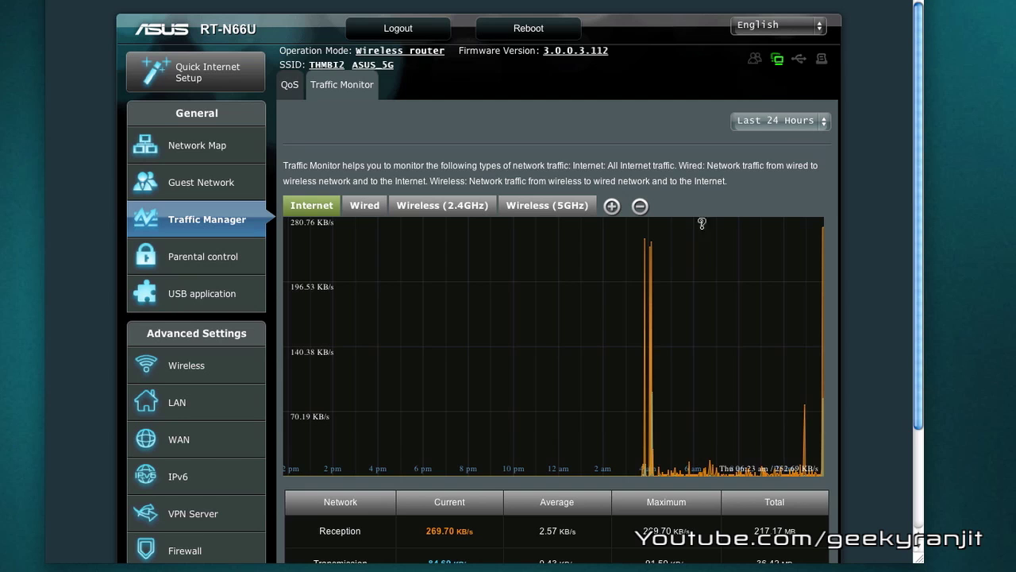
pyautogui.click(773, 121)
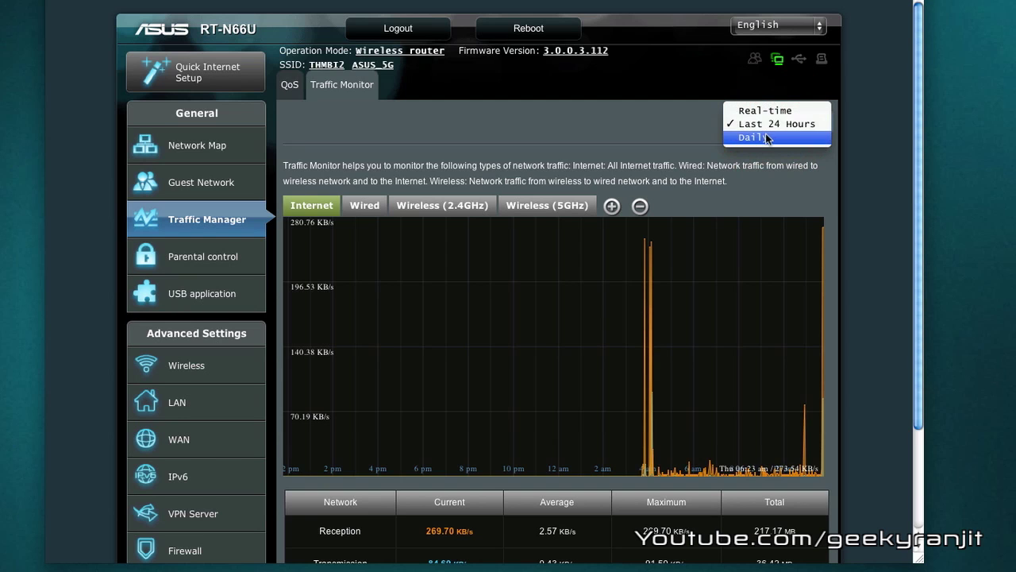
pyautogui.click(768, 137)
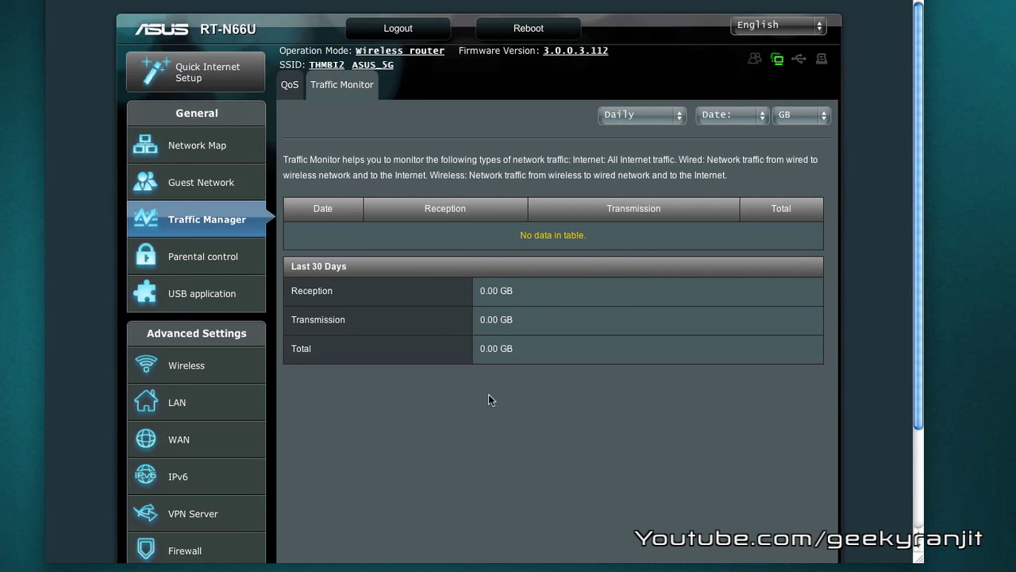
# - Set the Traffic Monitor back to Real-time, then return to the Network Map overview
pyautogui.click(666, 120)
pyautogui.click(664, 91)
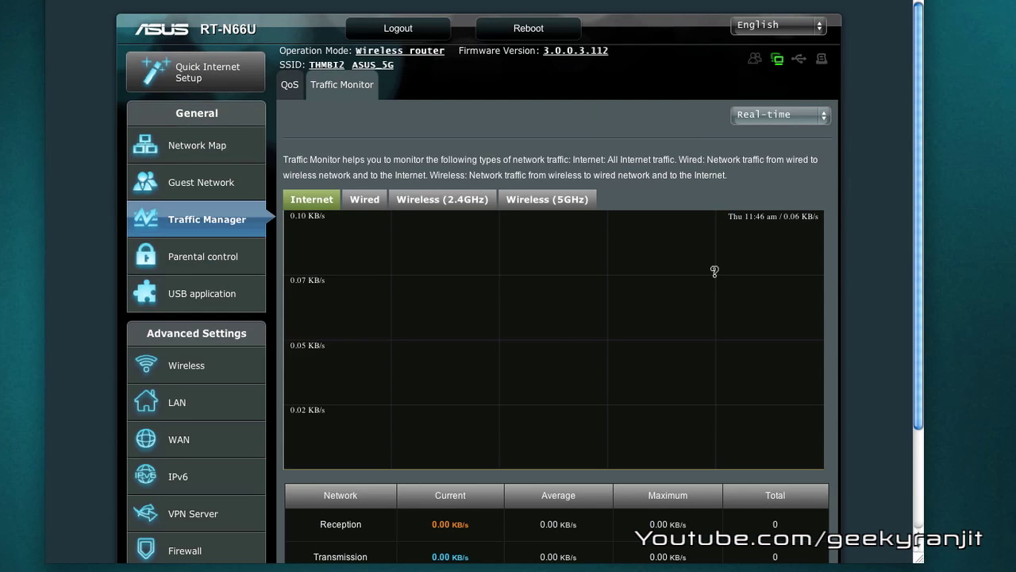
pyautogui.click(209, 149)
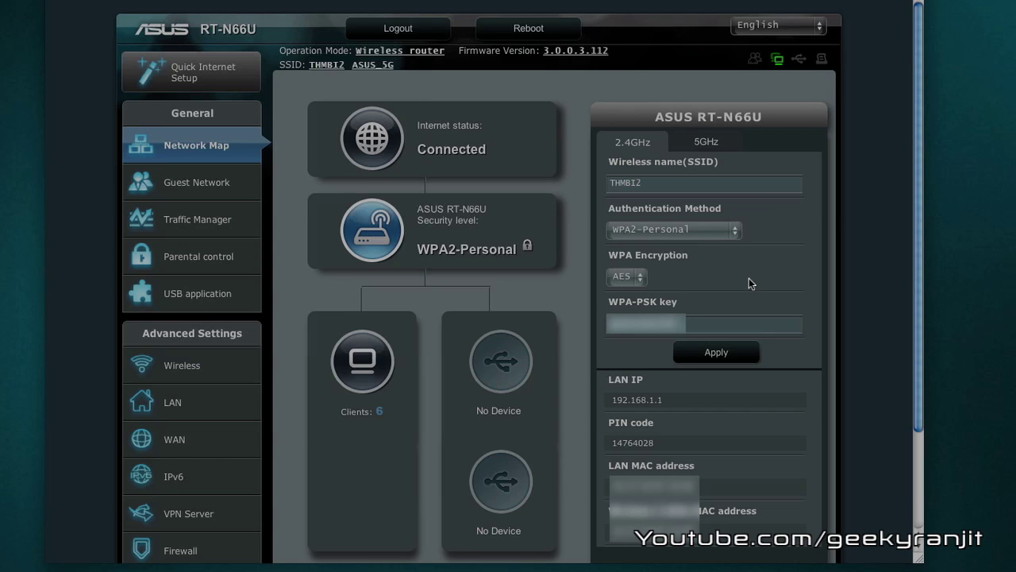
pyautogui.click(570, 154)
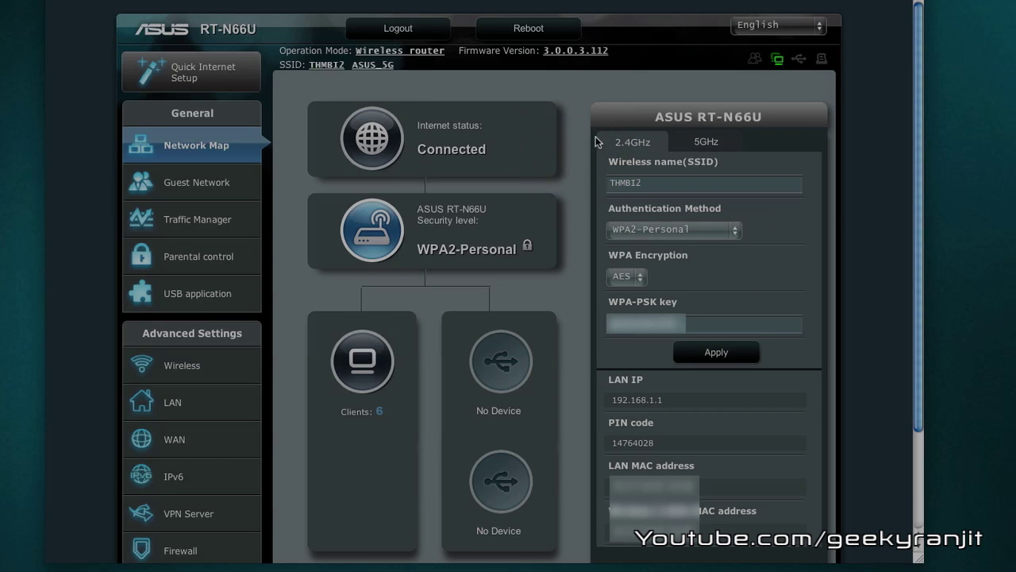